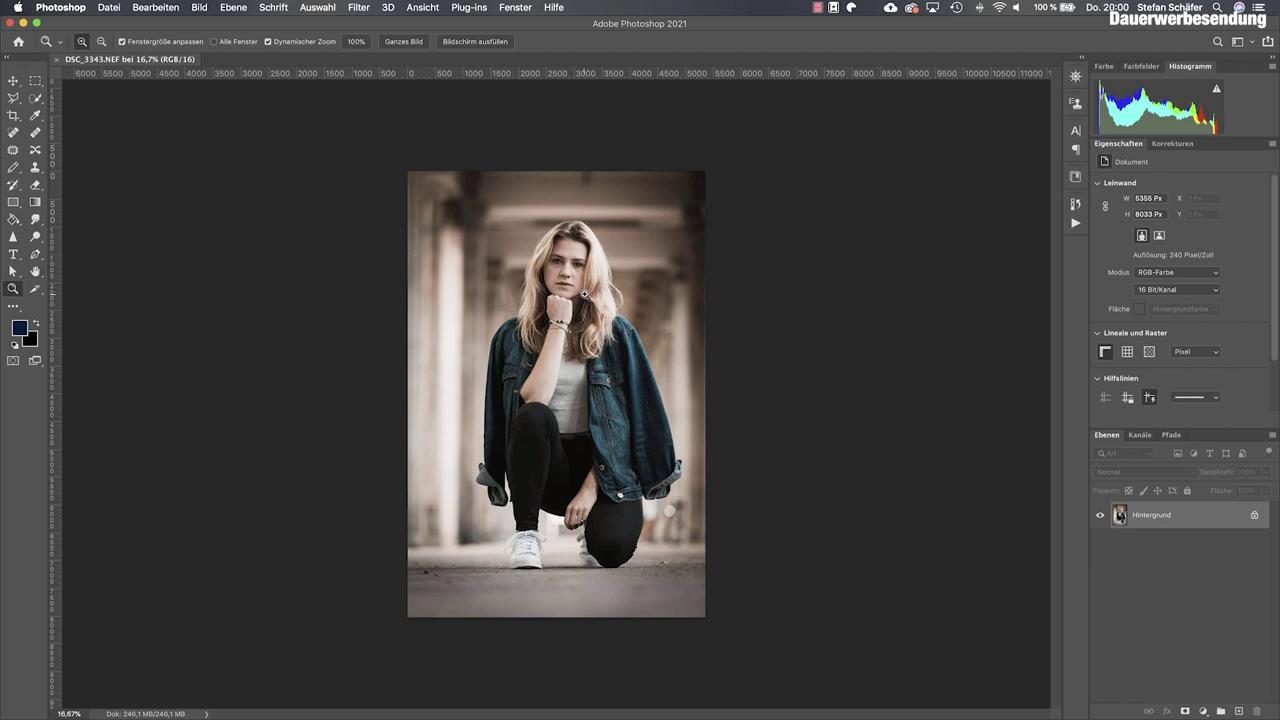
- Select the kneeling woman with Auswahl > Motiv, then switch to the Rectangular Marquee tool
{"action": "left_click", "coordinate": [585, 293]}
{"action": "left_click", "coordinate": [574, 280]}
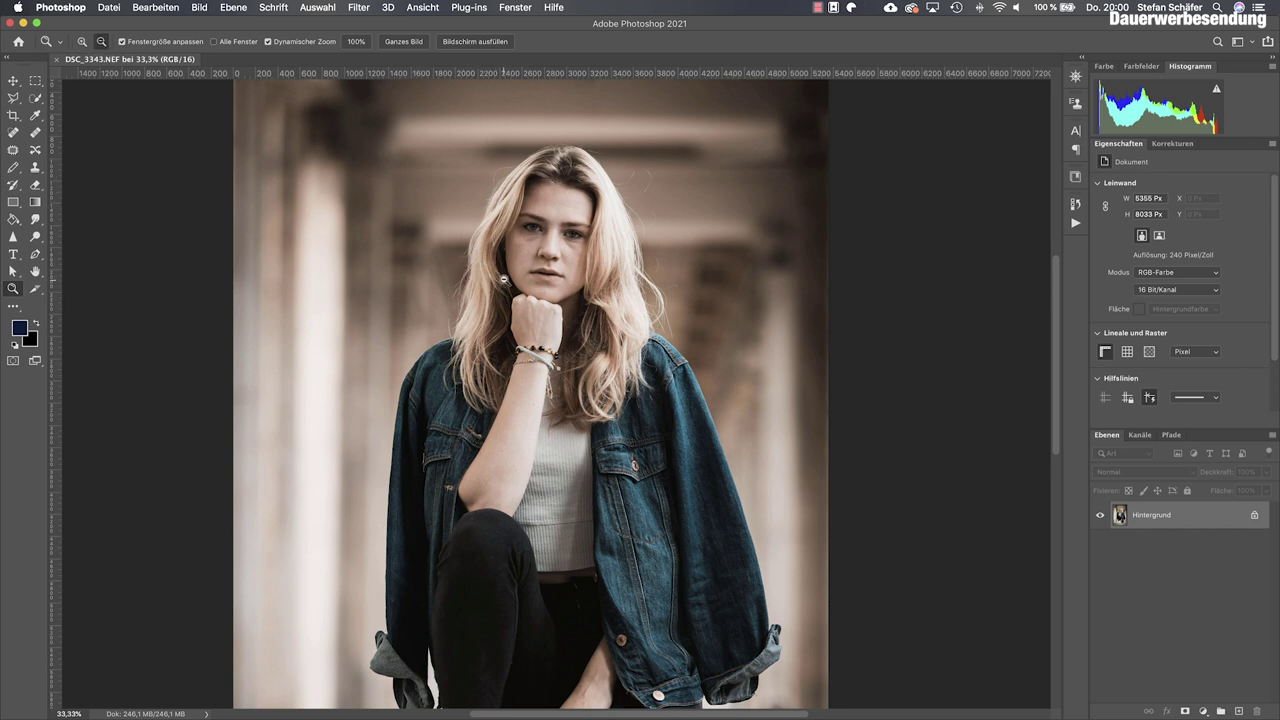
{"action": "left_click", "coordinate": [576, 287], "text": "alt"}
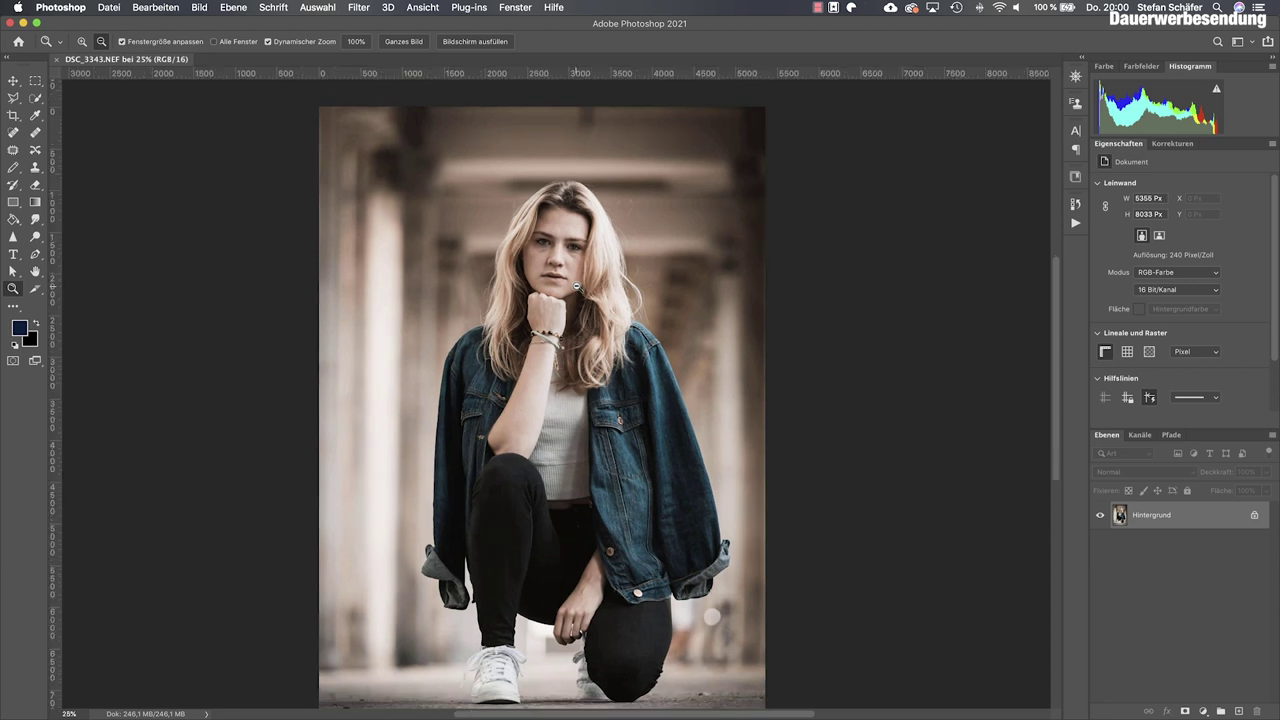
{"action": "left_click", "coordinate": [576, 287], "text": "alt"}
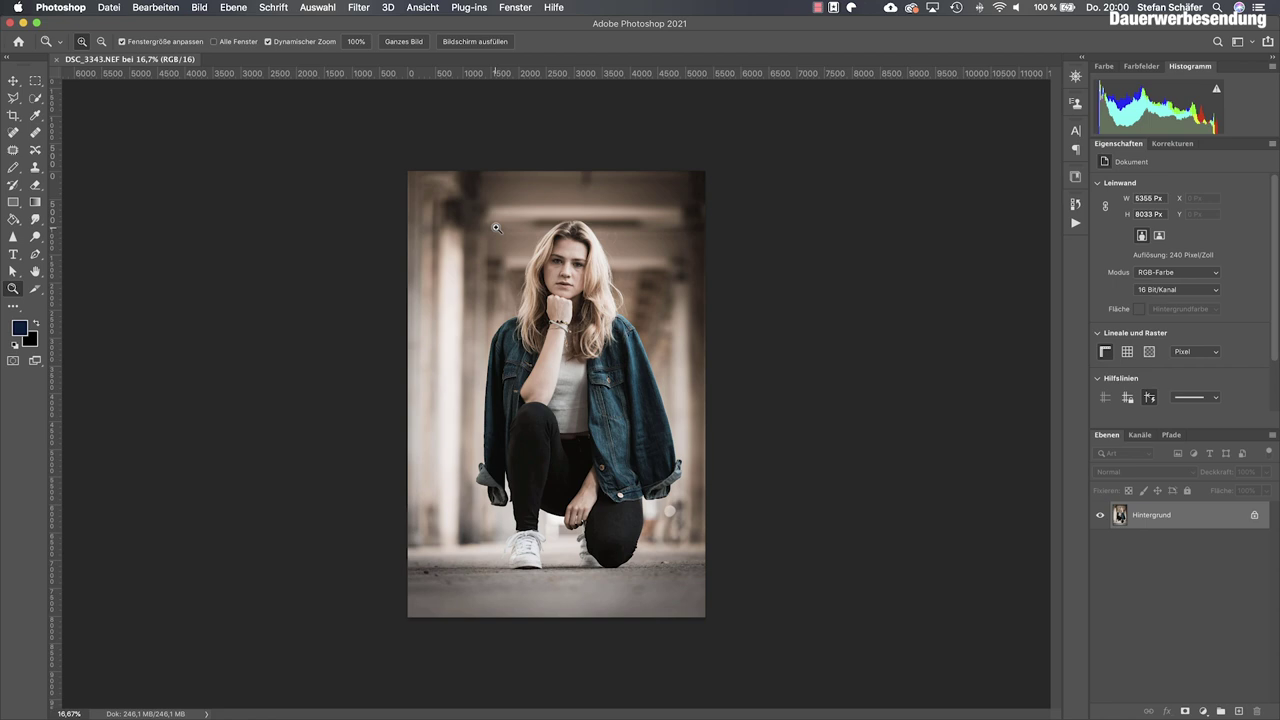
{"action": "left_click", "coordinate": [315, 8]}
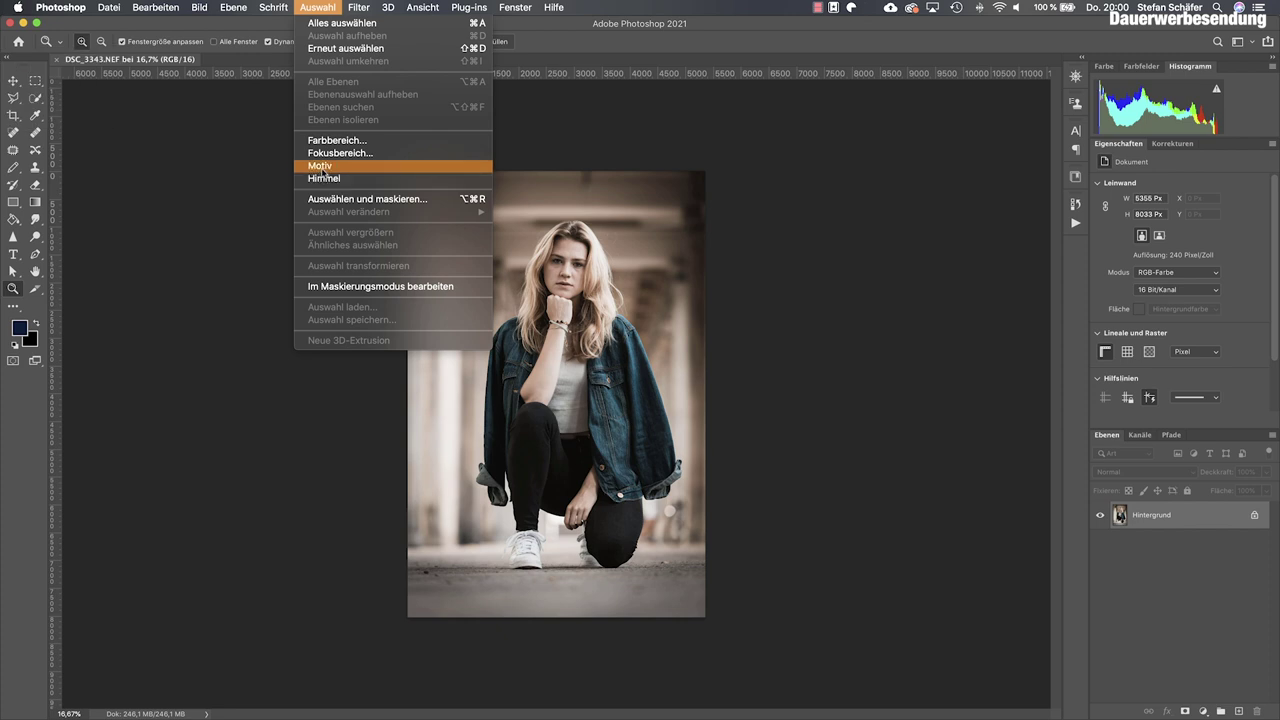
{"action": "left_click", "coordinate": [322, 167]}
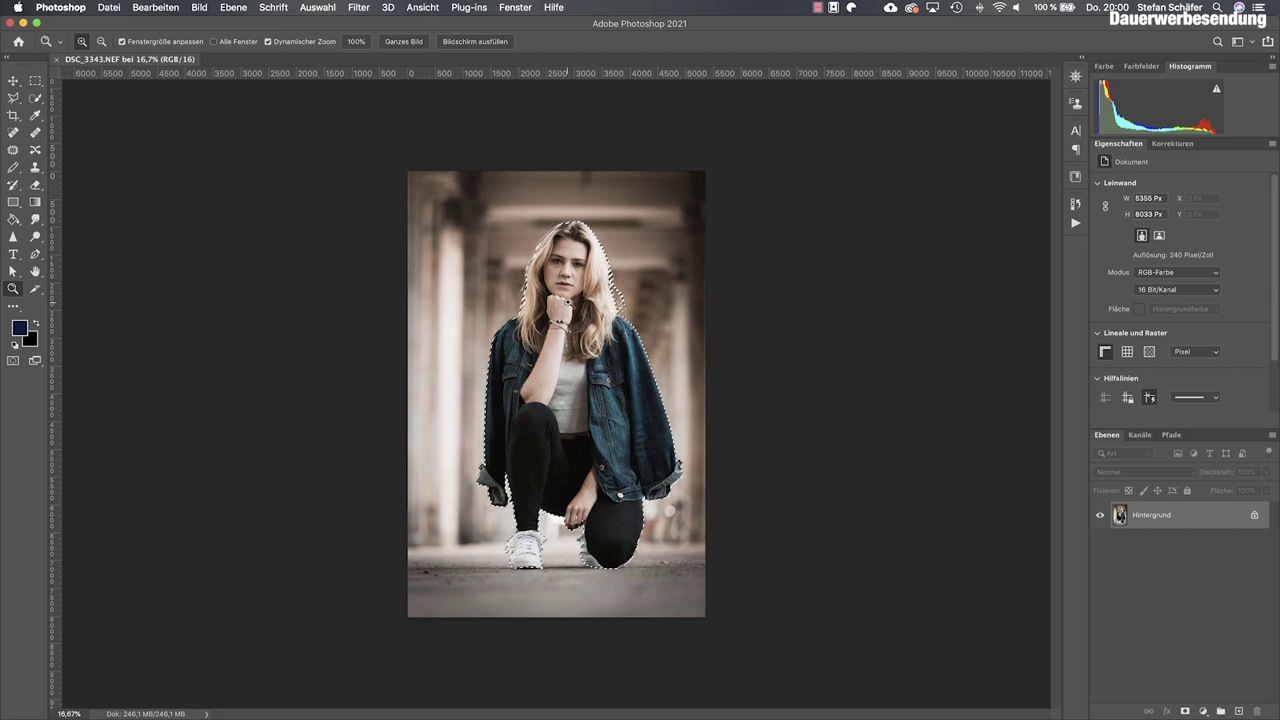
{"action": "left_click", "coordinate": [34, 82]}
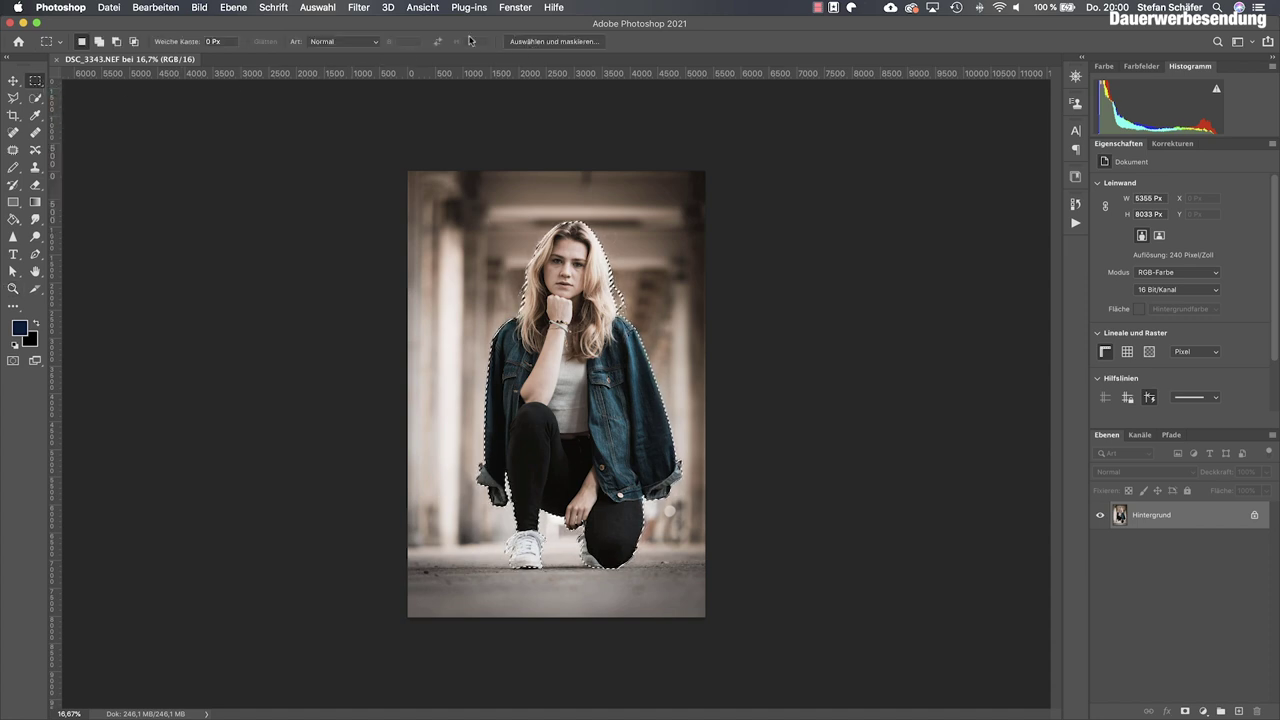
- Open Auswahl > Auswählen und maskieren… to refine the woman's selection
{"action": "left_click", "coordinate": [318, 8]}
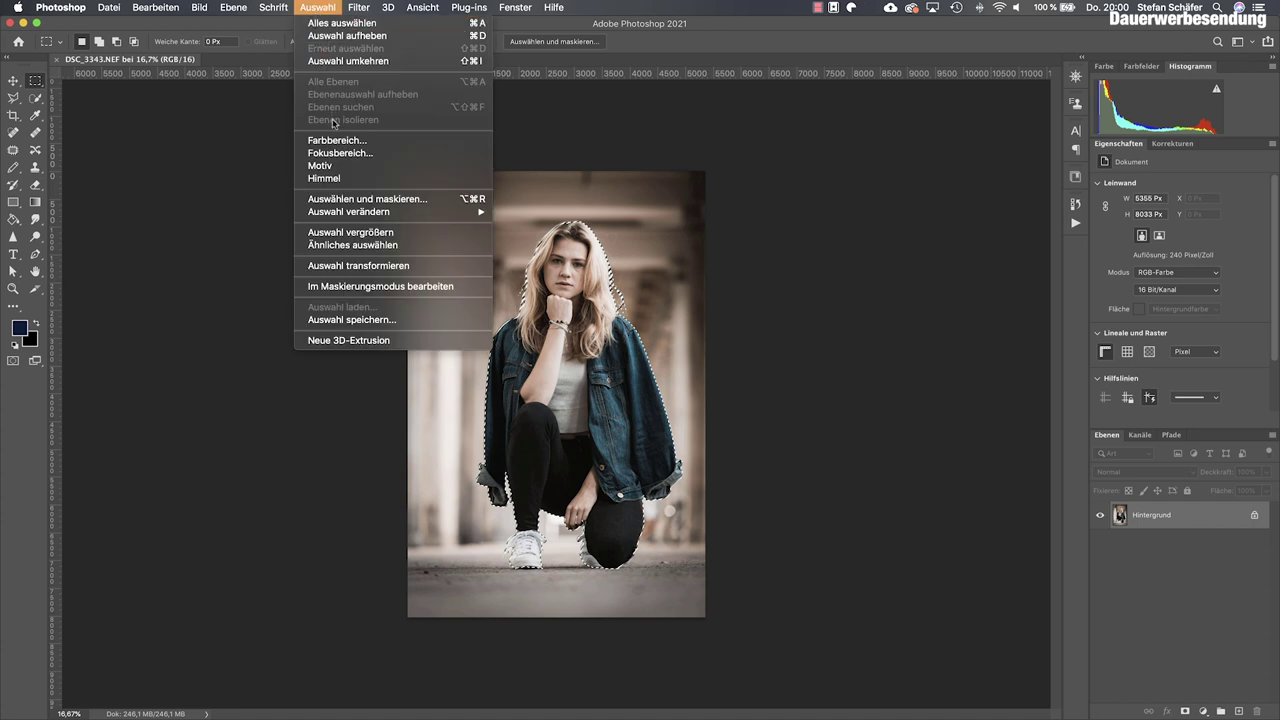
{"action": "left_click", "coordinate": [359, 200]}
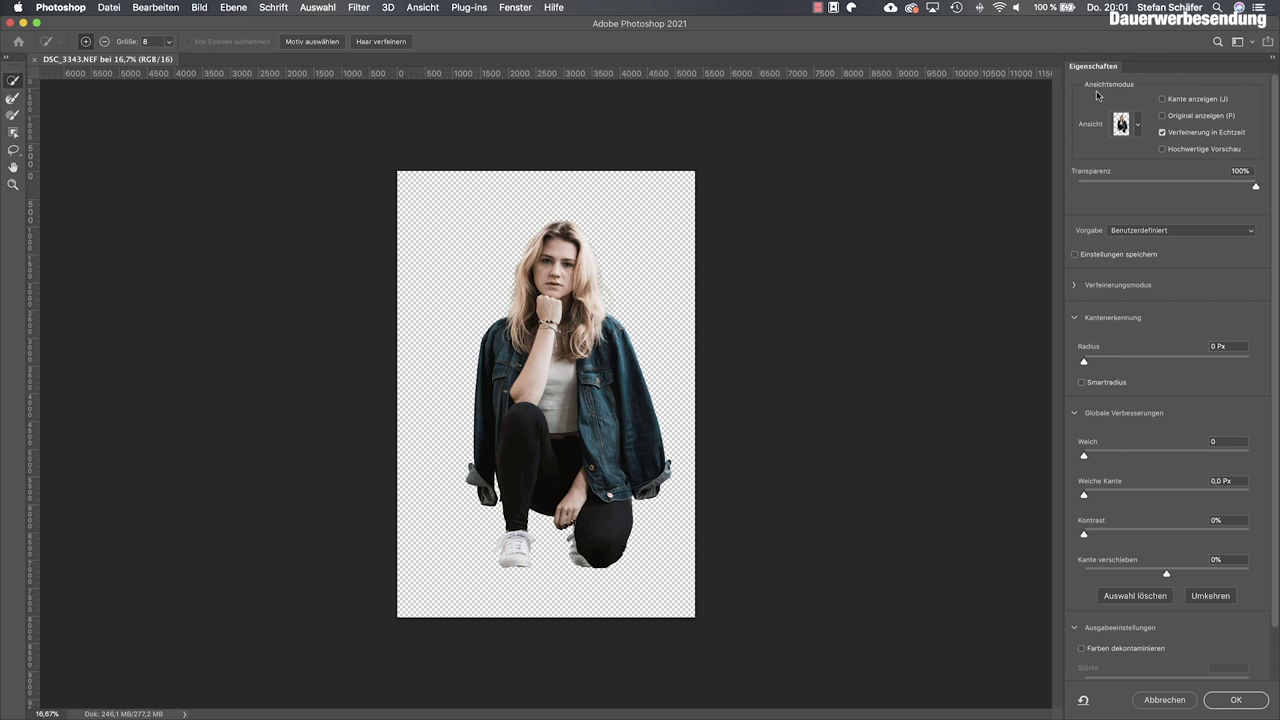
- Set the Select and Mask view to Auf Schwarz with Deckkraft at 100%
{"action": "left_click", "coordinate": [1138, 124]}
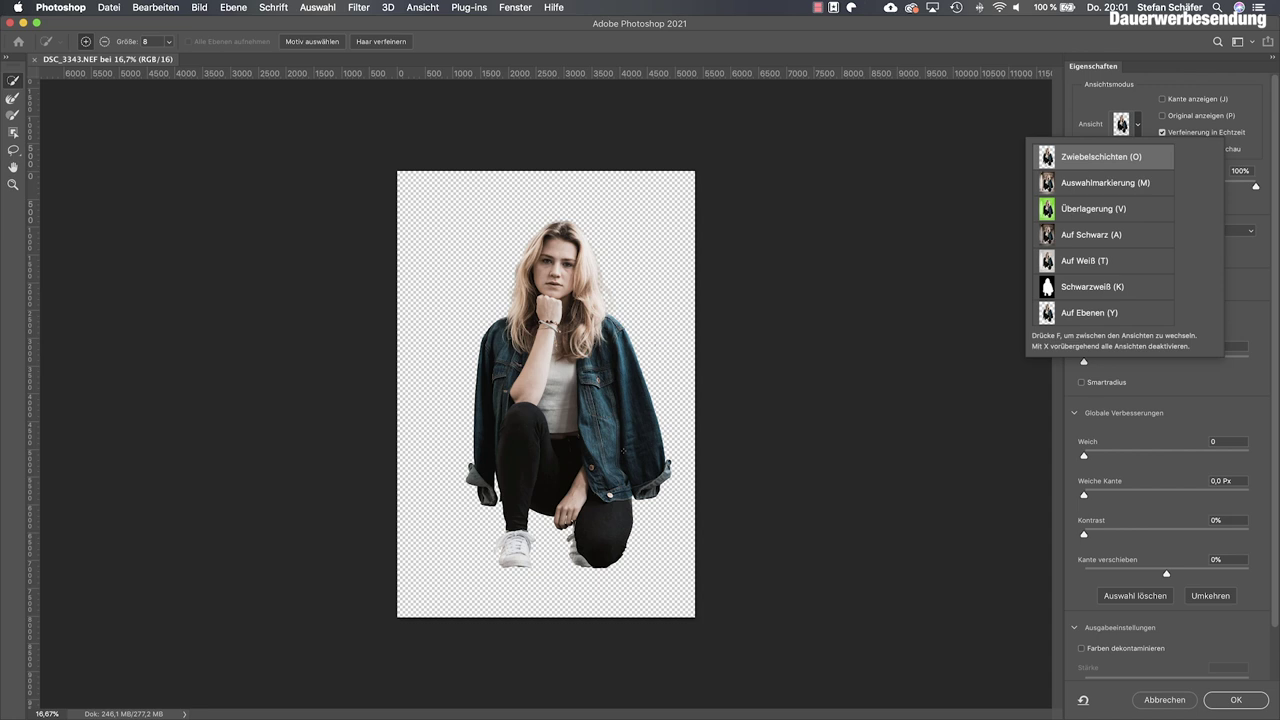
{"action": "left_click", "coordinate": [1098, 236]}
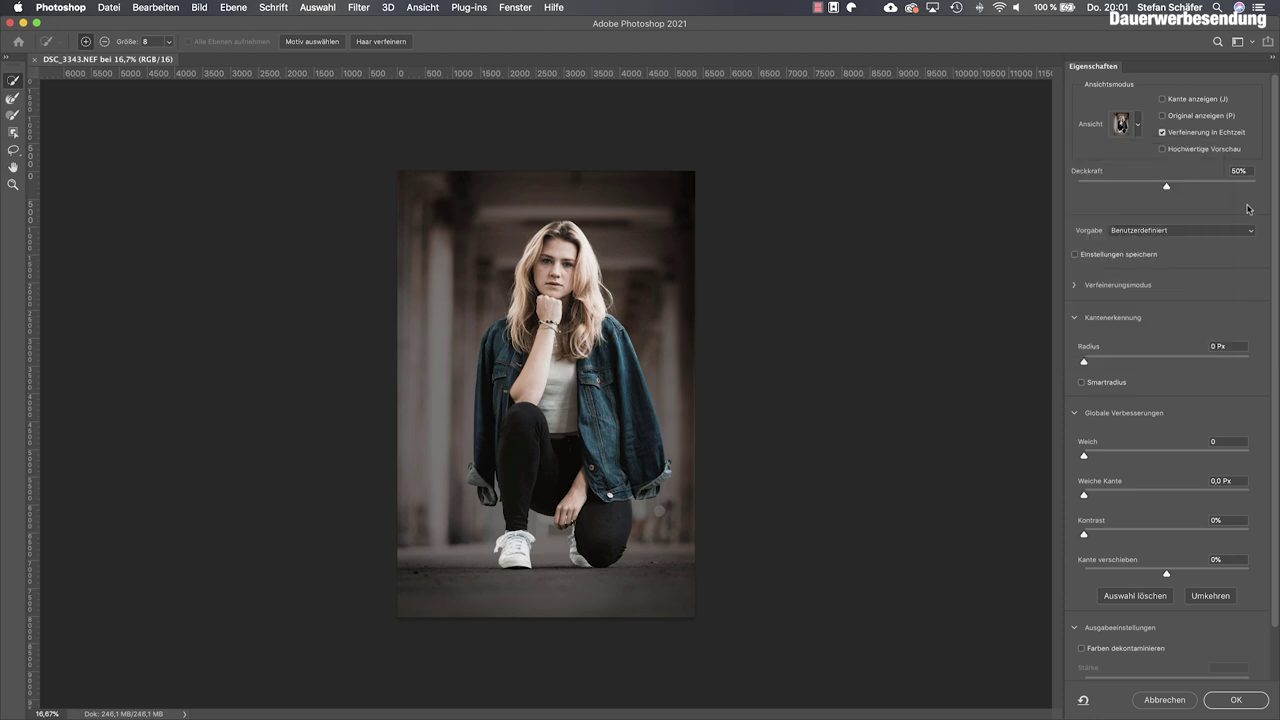
{"action": "left_click_drag", "start_coordinate": [1168, 189], "coordinate": [1238, 192]}
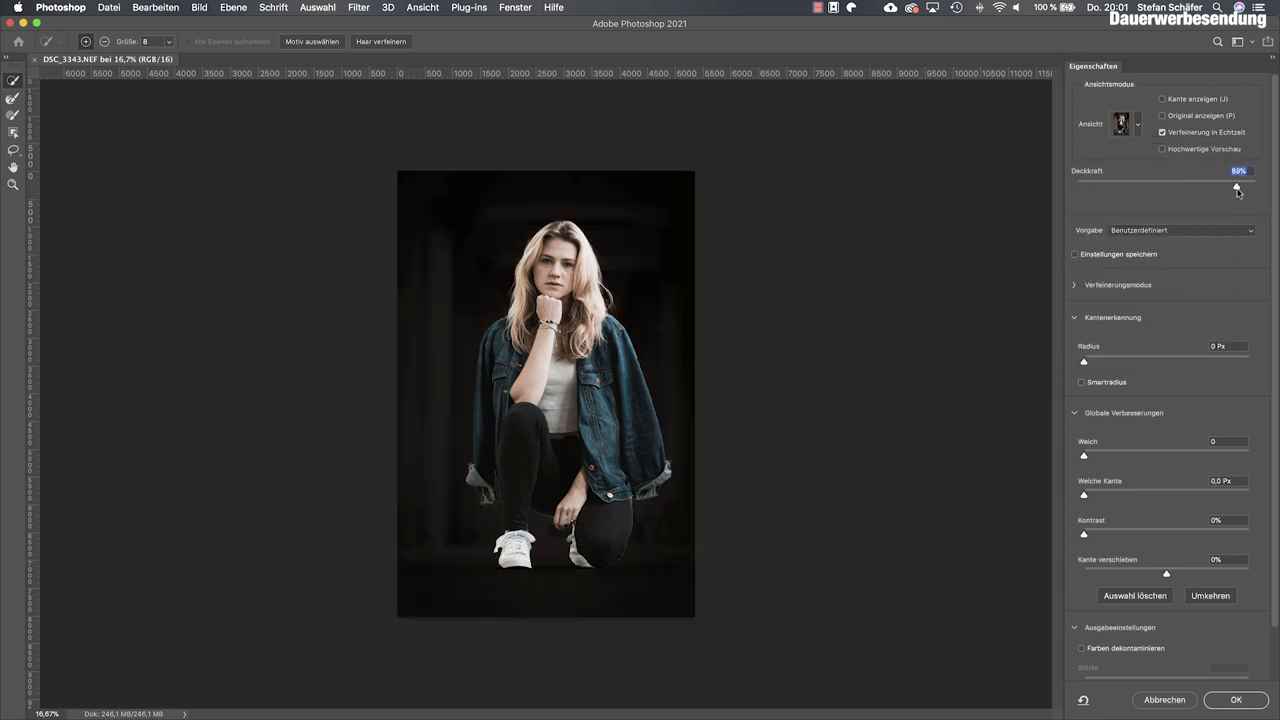
{"action": "left_click_drag", "start_coordinate": [1241, 192], "coordinate": [1257, 192]}
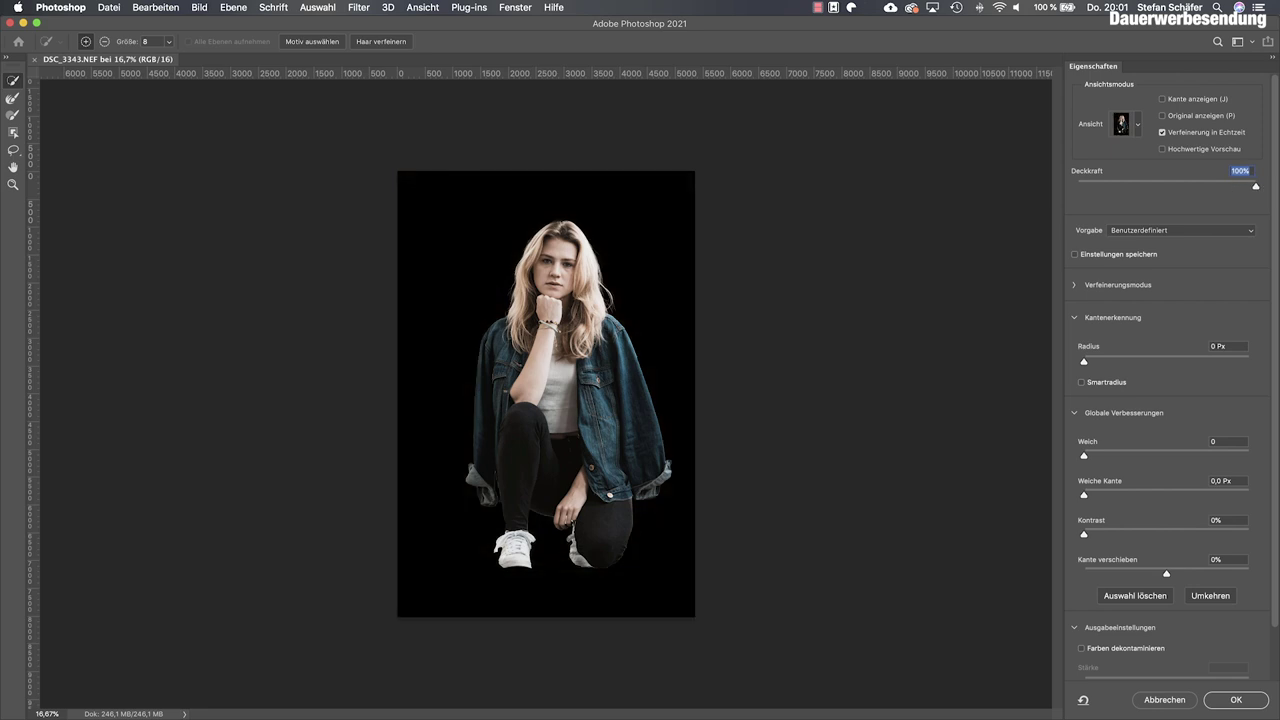
- Zoom in on the woman's face to inspect the hair edges
{"action": "left_click", "coordinate": [13, 184]}
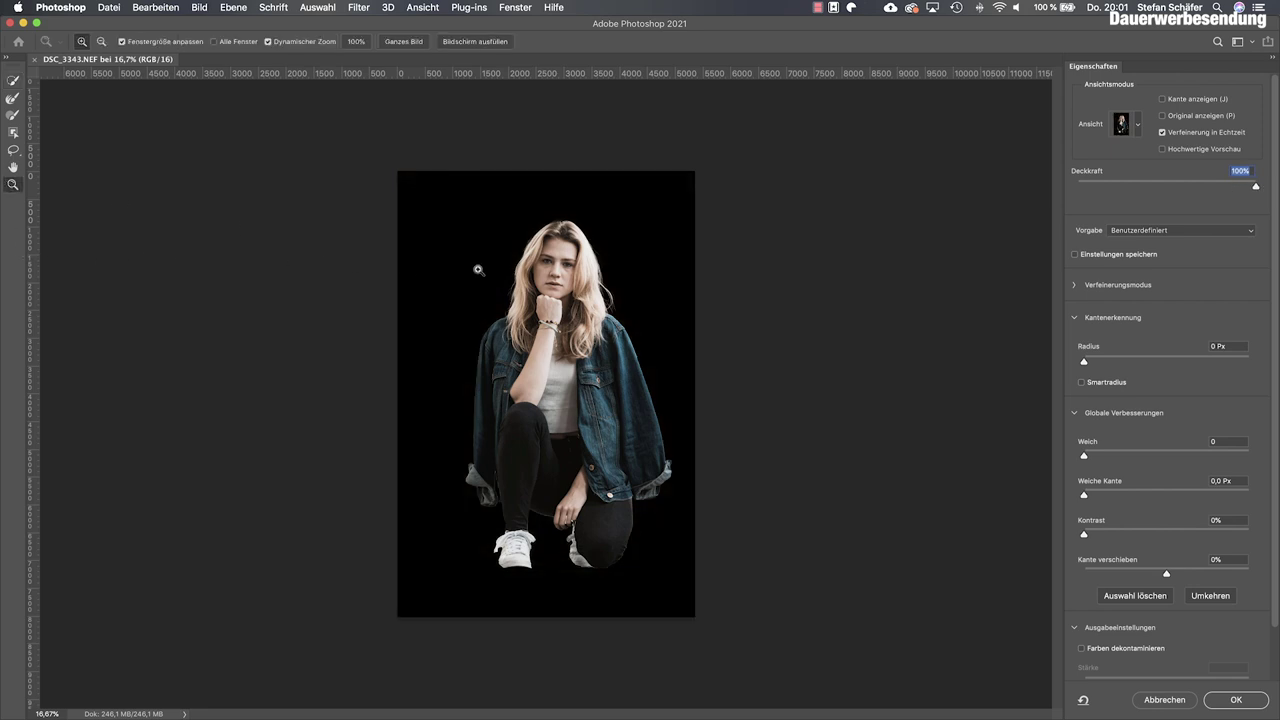
{"action": "left_click", "coordinate": [551, 277]}
{"action": "left_click", "coordinate": [552, 290]}
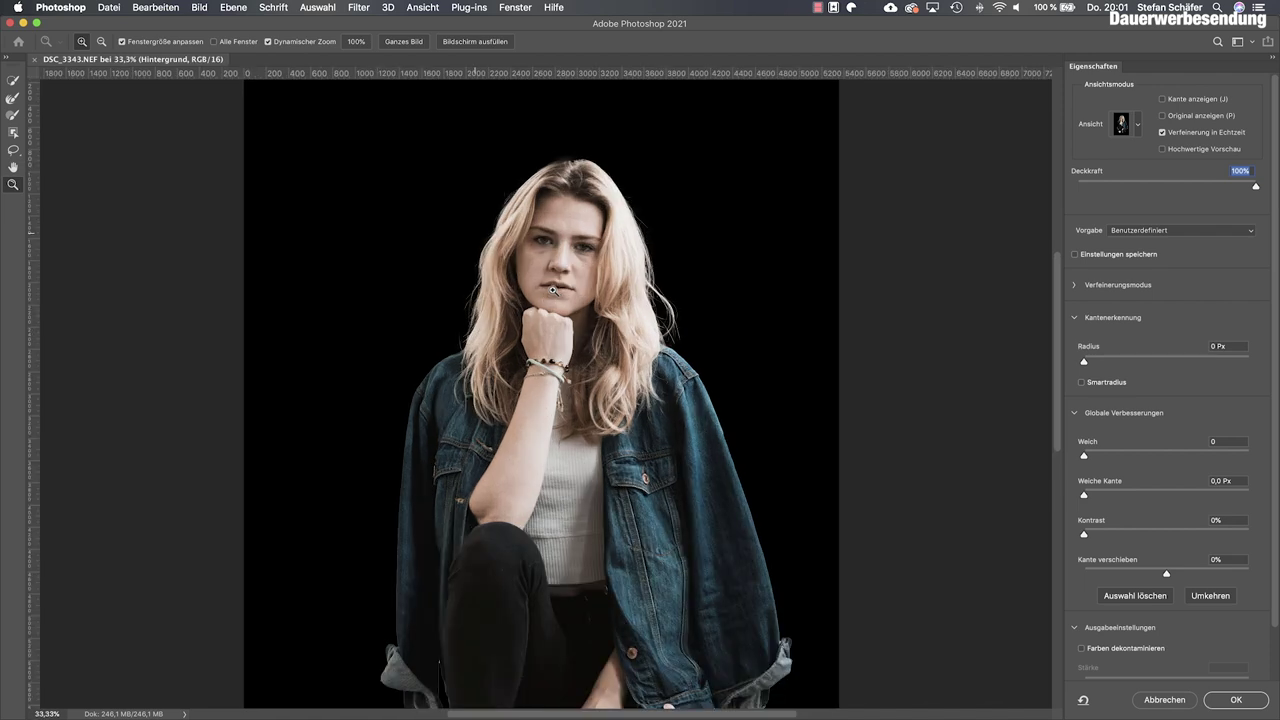
{"action": "left_click", "coordinate": [557, 313]}
- Scroll around the Select and Mask preview to inspect the cutout against black
{"action": "scroll", "coordinate": [555, 313], "scroll_direction": "up", "scroll_amount": 2}
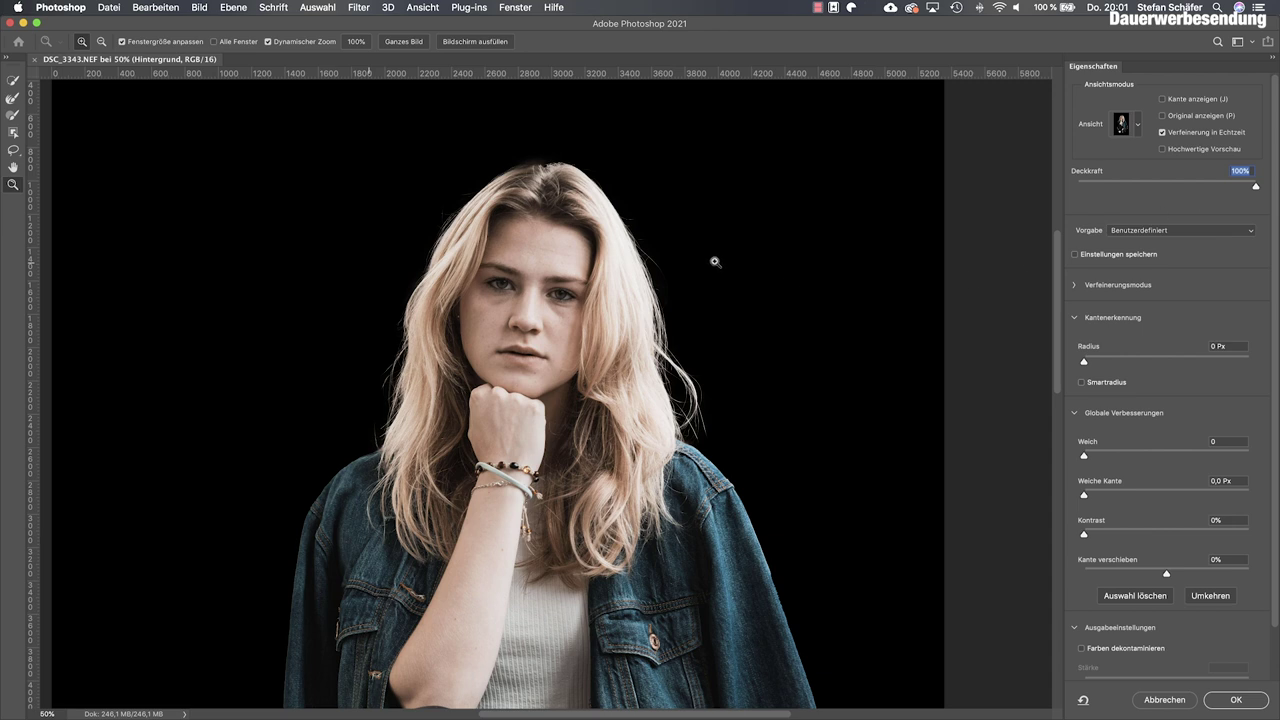
{"action": "scroll", "coordinate": [665, 374], "scroll_direction": "down", "scroll_amount": 5}
{"action": "scroll", "coordinate": [663, 373], "scroll_direction": "down", "scroll_amount": 5}
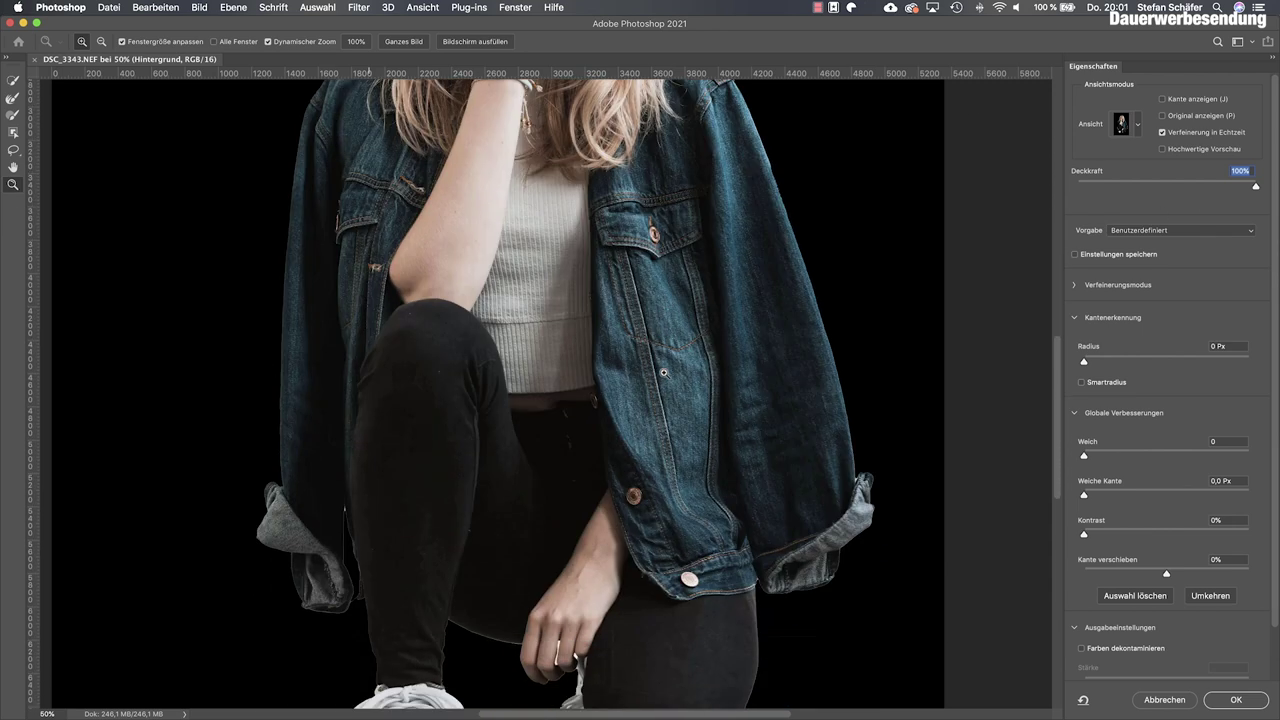
{"action": "scroll", "coordinate": [663, 373], "scroll_direction": "down", "scroll_amount": 2}
{"action": "scroll", "coordinate": [663, 373], "scroll_direction": "down", "scroll_amount": 3}
{"action": "scroll", "coordinate": [663, 373], "scroll_direction": "up", "scroll_amount": 2}
{"action": "scroll", "coordinate": [663, 373], "scroll_direction": "up", "scroll_amount": 4}
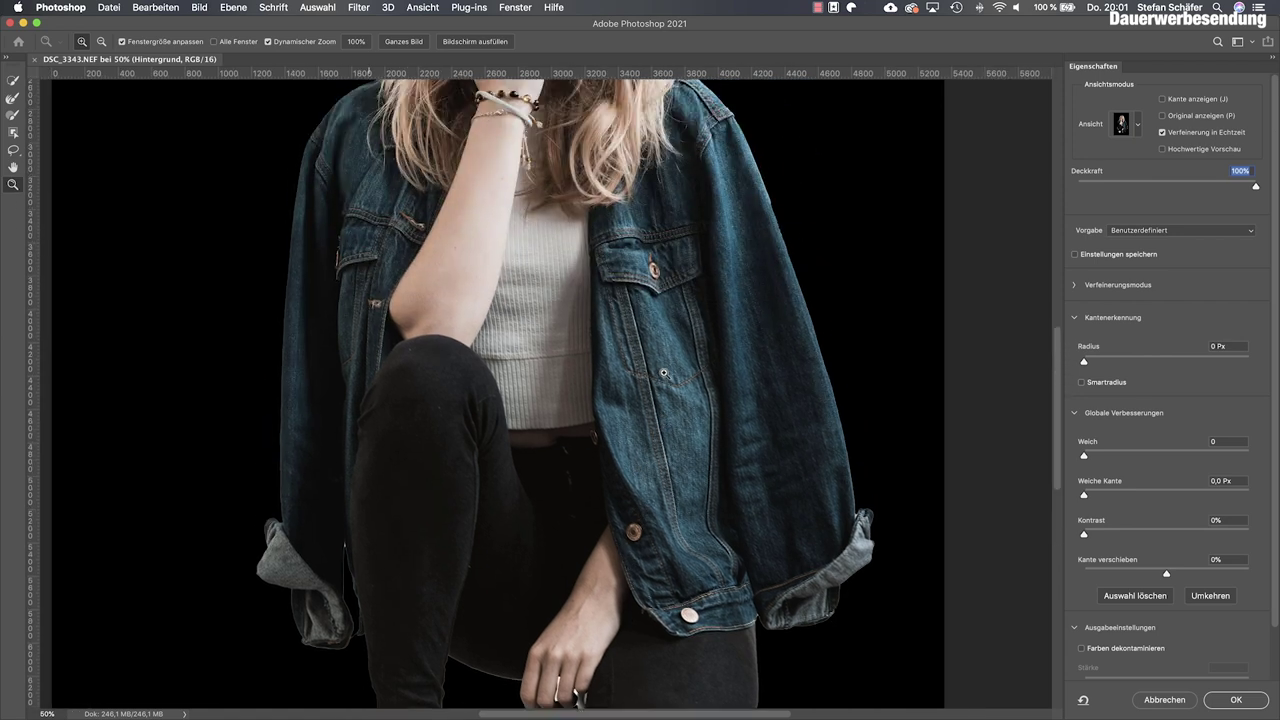
{"action": "scroll", "coordinate": [663, 373], "scroll_direction": "up", "scroll_amount": 7}
{"action": "scroll", "coordinate": [663, 373], "scroll_direction": "up", "scroll_amount": 3}
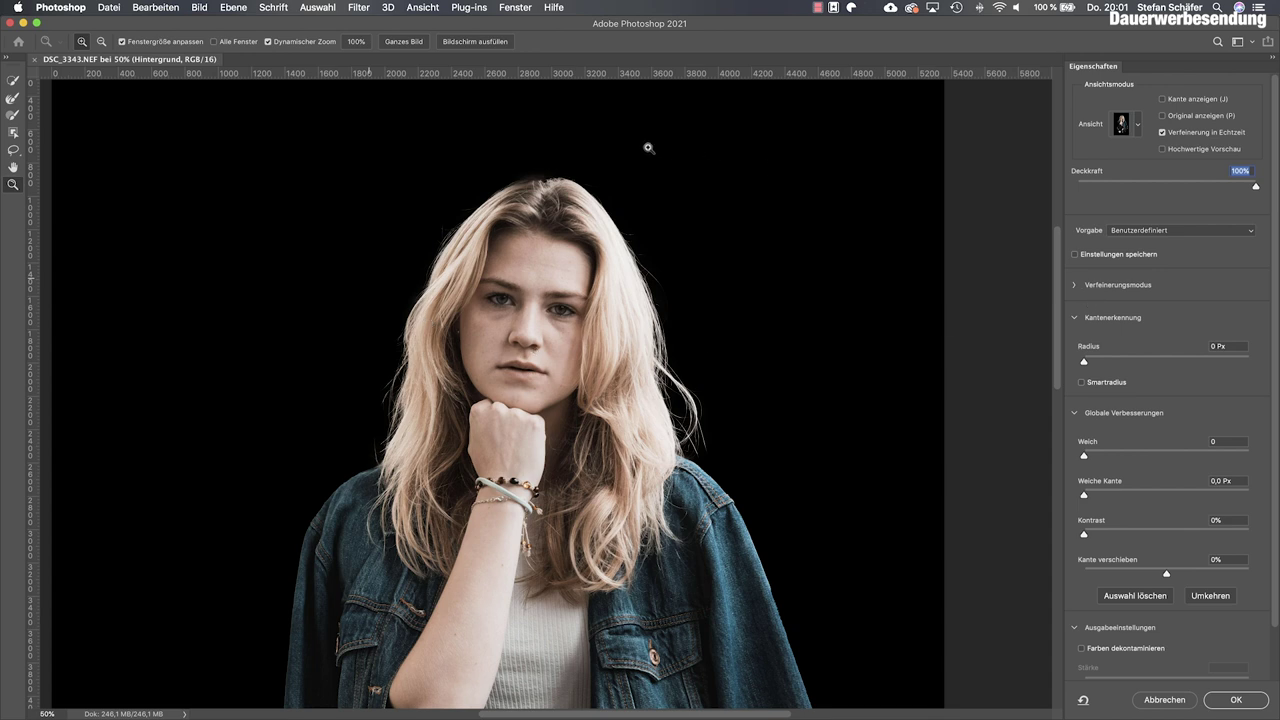
- Paint the top hairline with the Refine Edge Brush, then apply Refine Hair
{"action": "left_click", "coordinate": [13, 98]}
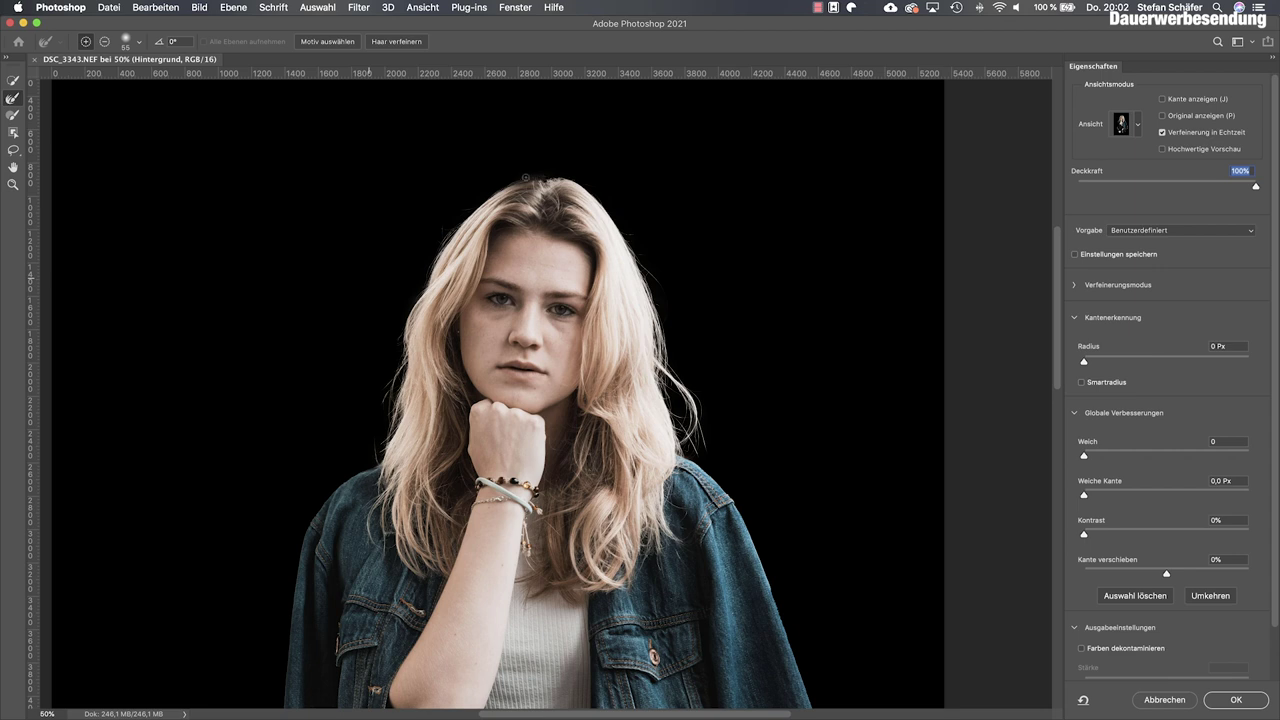
{"action": "left_click_drag", "start_coordinate": [541, 178], "coordinate": [456, 224]}
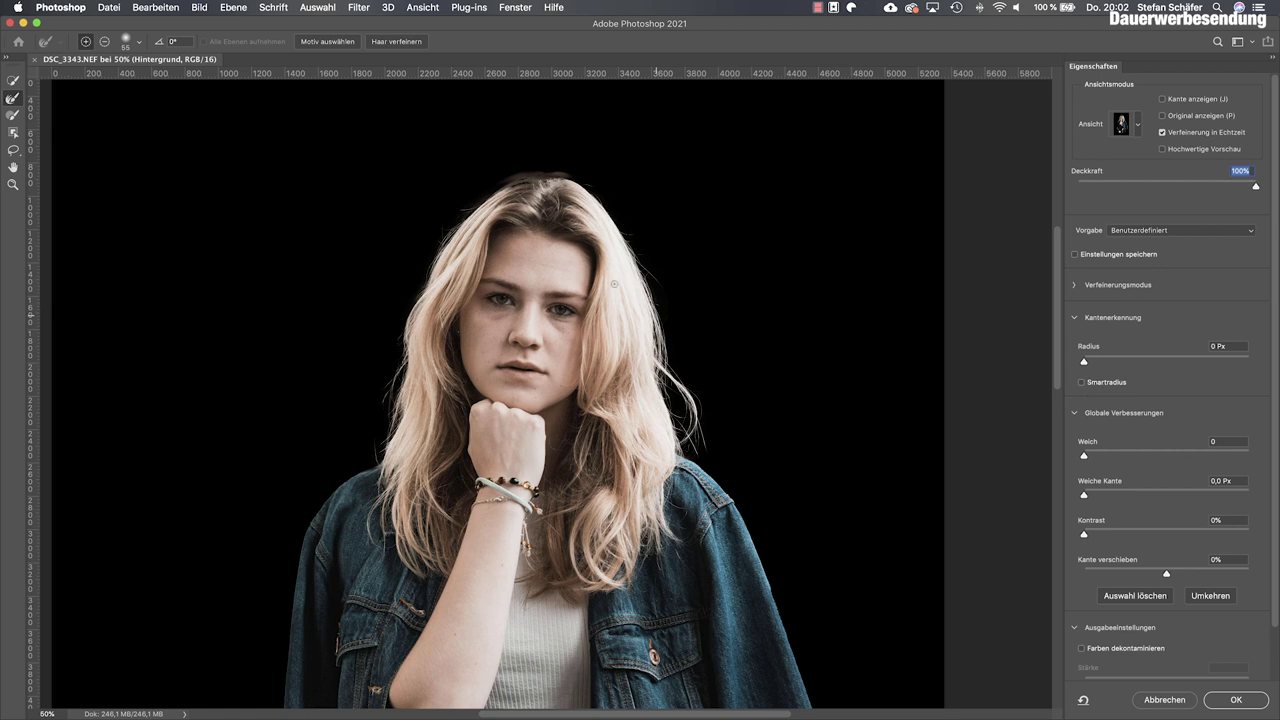
{"action": "left_click", "coordinate": [386, 44]}
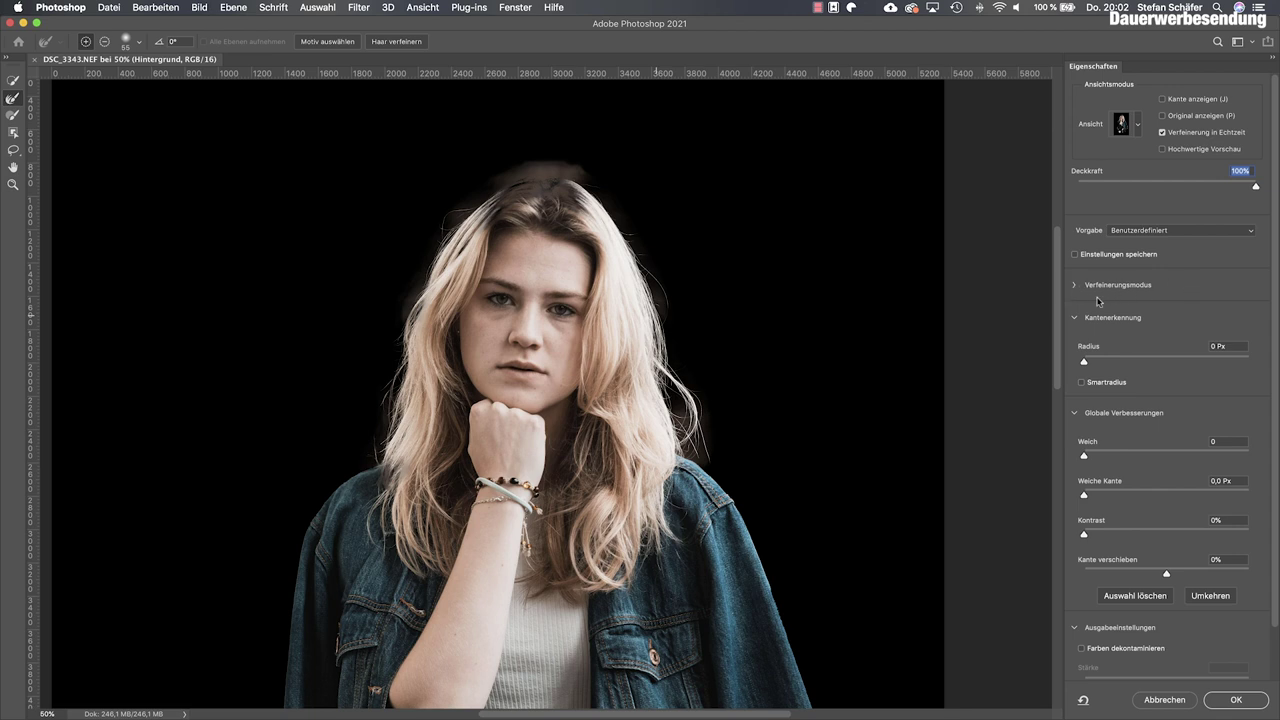
- Set Refine Mode to Object Aware, then compare at lower opacity and restore 100%
{"action": "left_click", "coordinate": [1077, 287]}
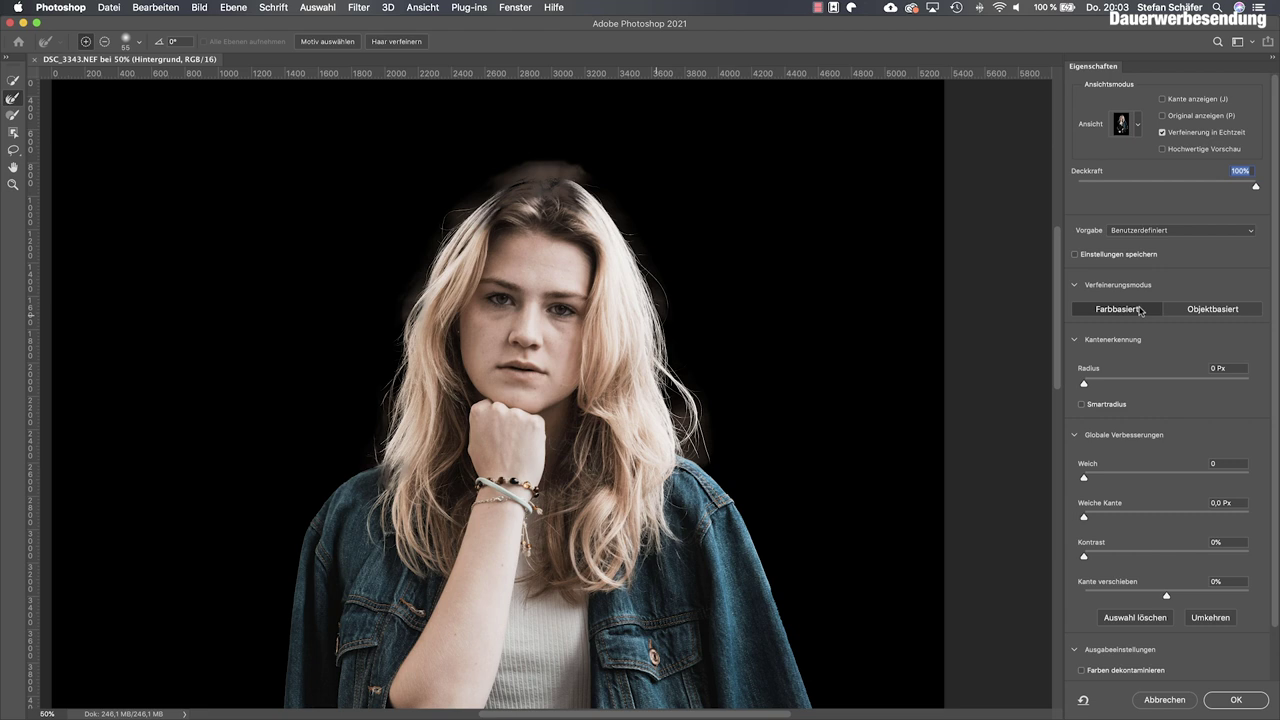
{"action": "left_click", "coordinate": [1215, 313]}
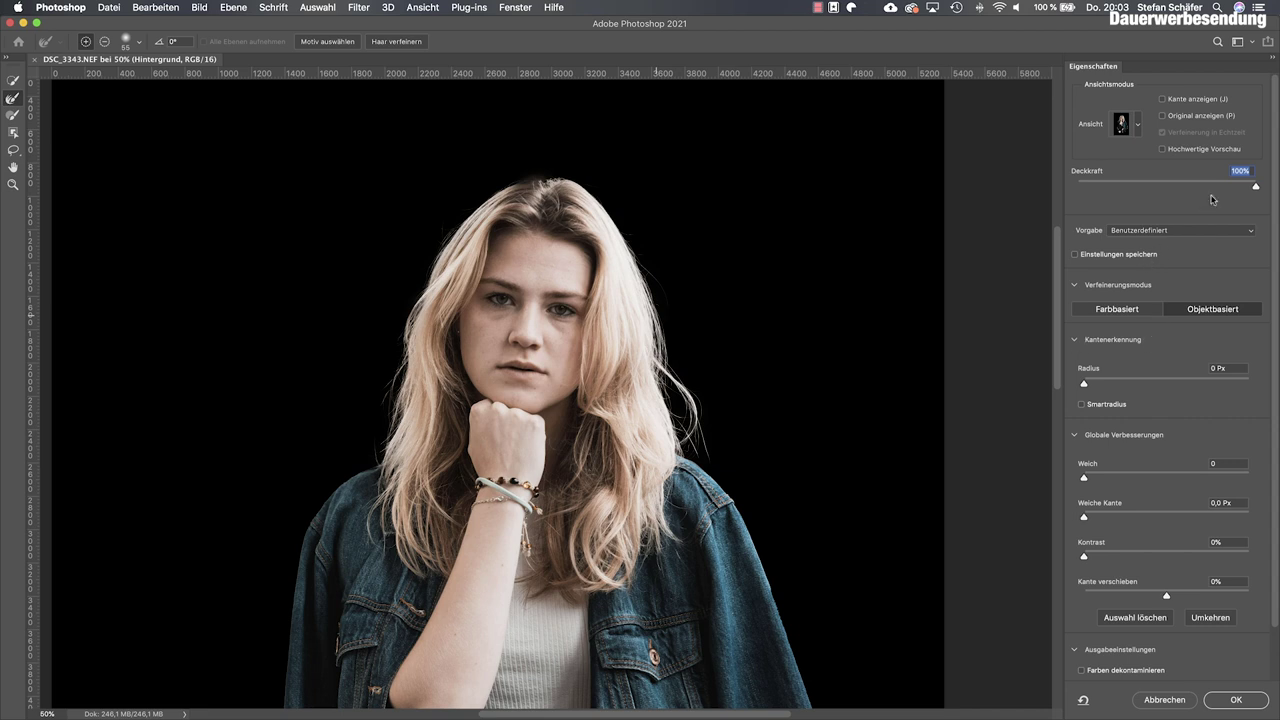
{"action": "left_click_drag", "start_coordinate": [1256, 187], "coordinate": [1105, 187]}
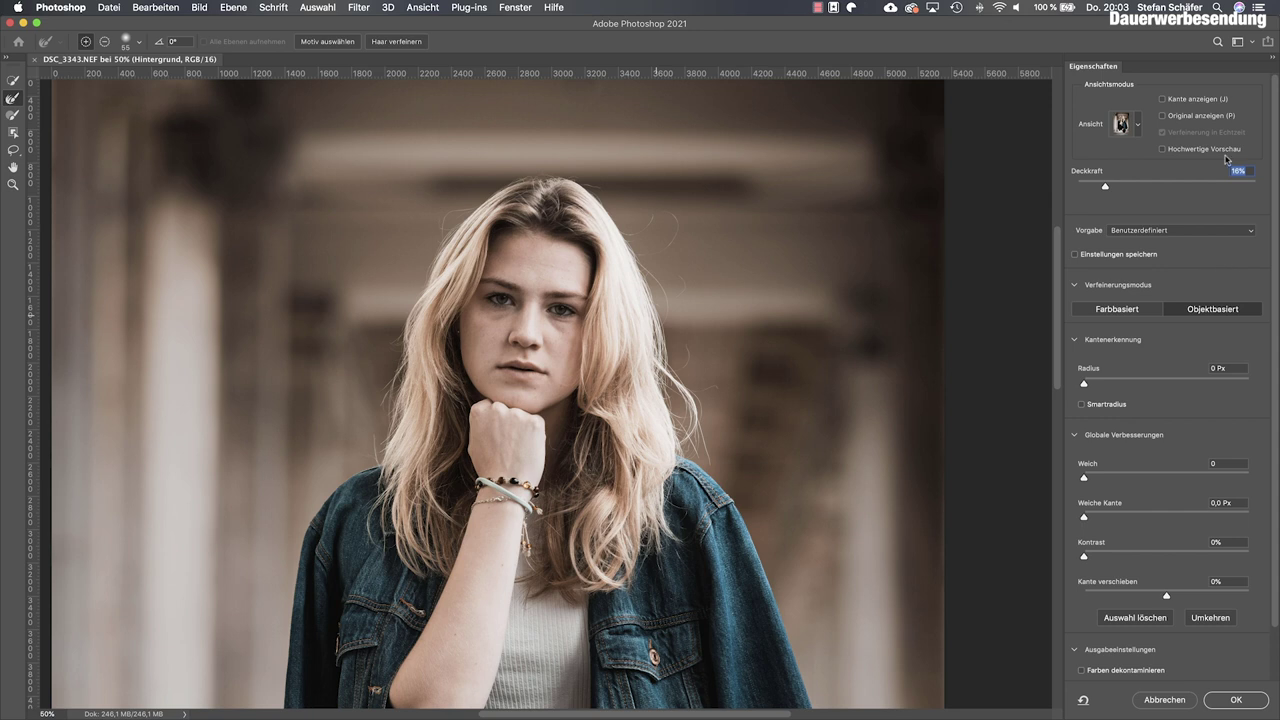
{"action": "left_click_drag", "start_coordinate": [1105, 186], "coordinate": [1262, 190]}
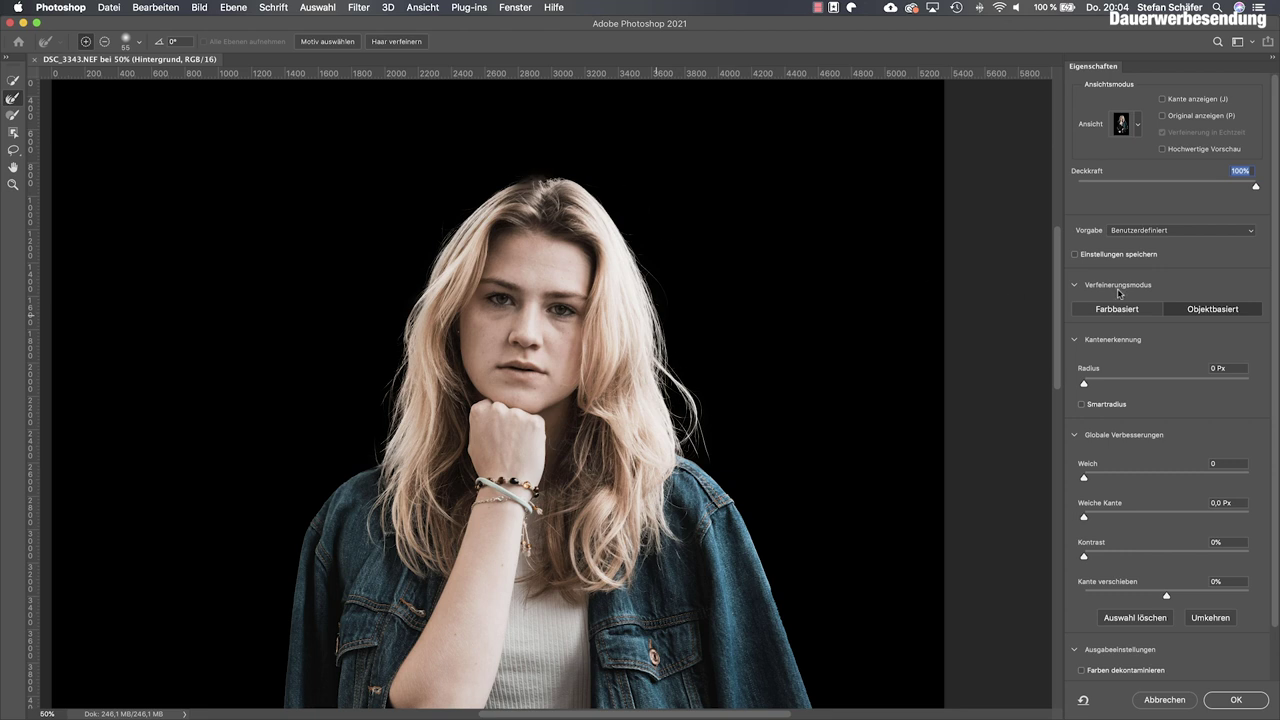
- Set Contrast to 4% and Shift Edge to -2%, and enable Decontaminate Colors at 100%
{"action": "scroll", "coordinate": [1138, 354], "scroll_direction": "down", "scroll_amount": 2}
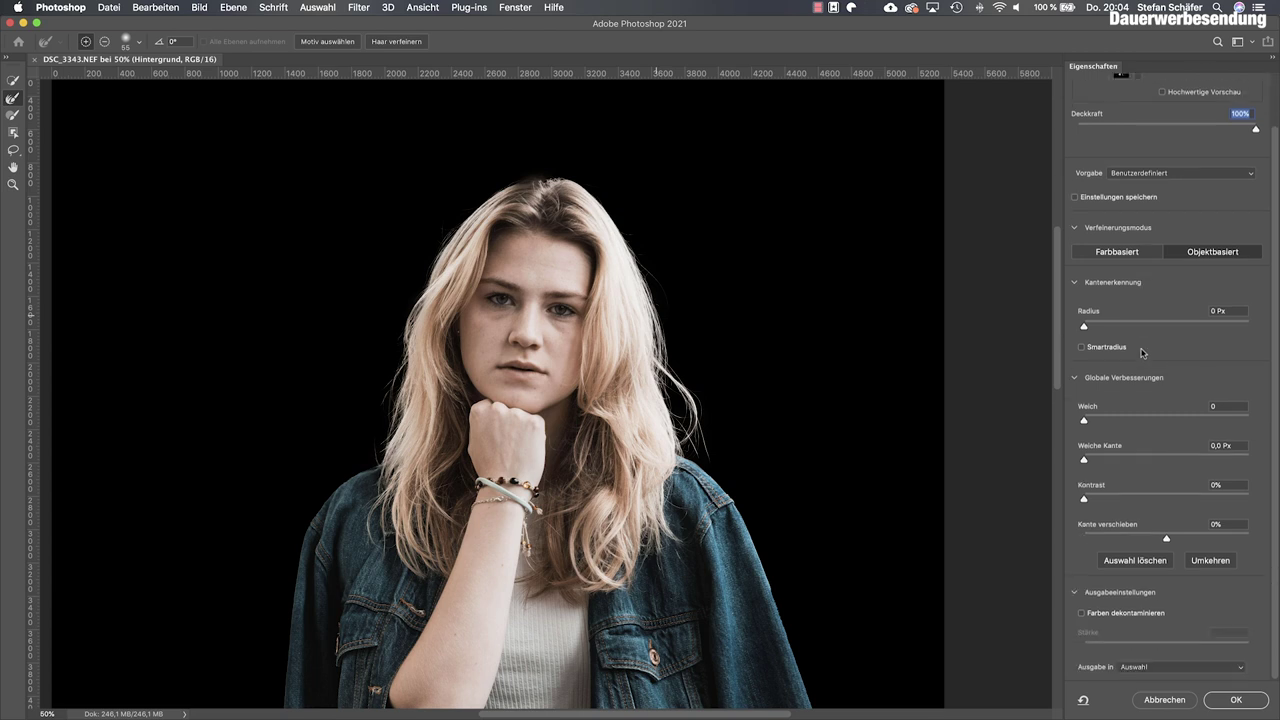
{"action": "left_click_drag", "start_coordinate": [1086, 502], "coordinate": [1091, 502]}
{"action": "left_click_drag", "start_coordinate": [1167, 541], "coordinate": [1165, 541]}
{"action": "scroll", "coordinate": [884, 550], "scroll_direction": "down", "scroll_amount": 5}
{"action": "scroll", "coordinate": [884, 550], "scroll_direction": "down", "scroll_amount": 5}
{"action": "scroll", "coordinate": [884, 550], "scroll_direction": "down", "scroll_amount": 5}
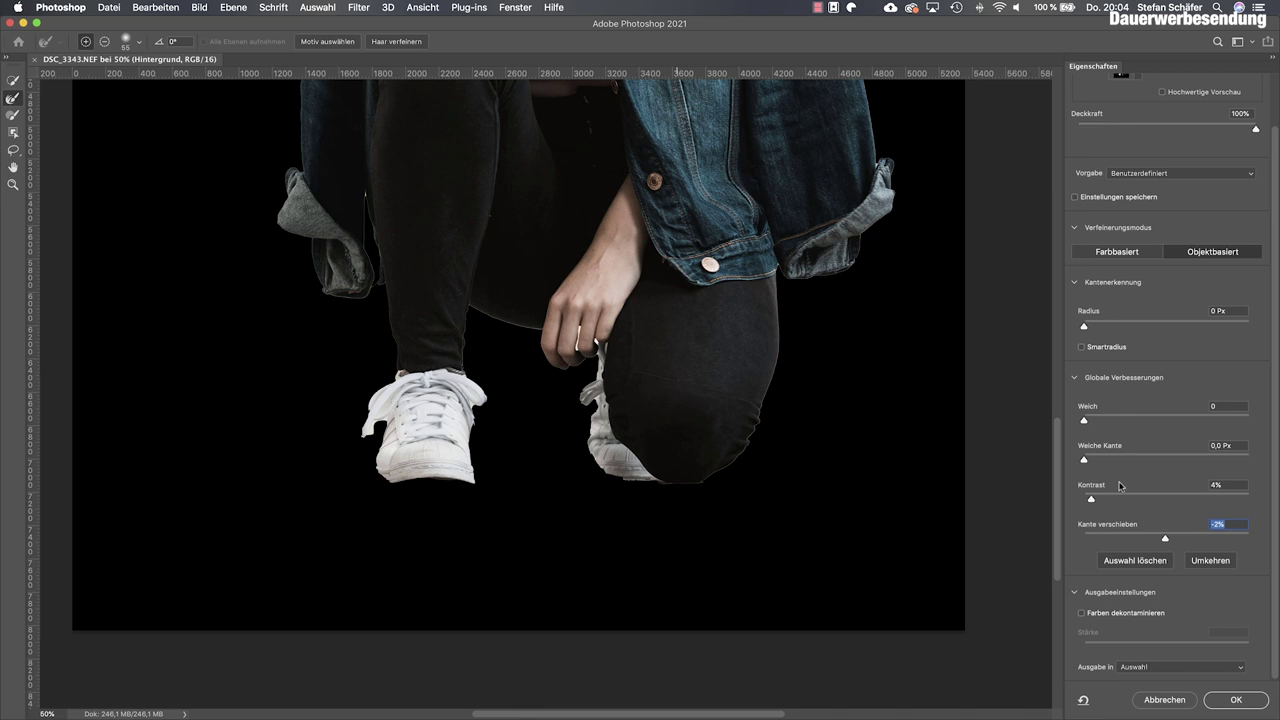
{"action": "left_click", "coordinate": [1108, 614]}
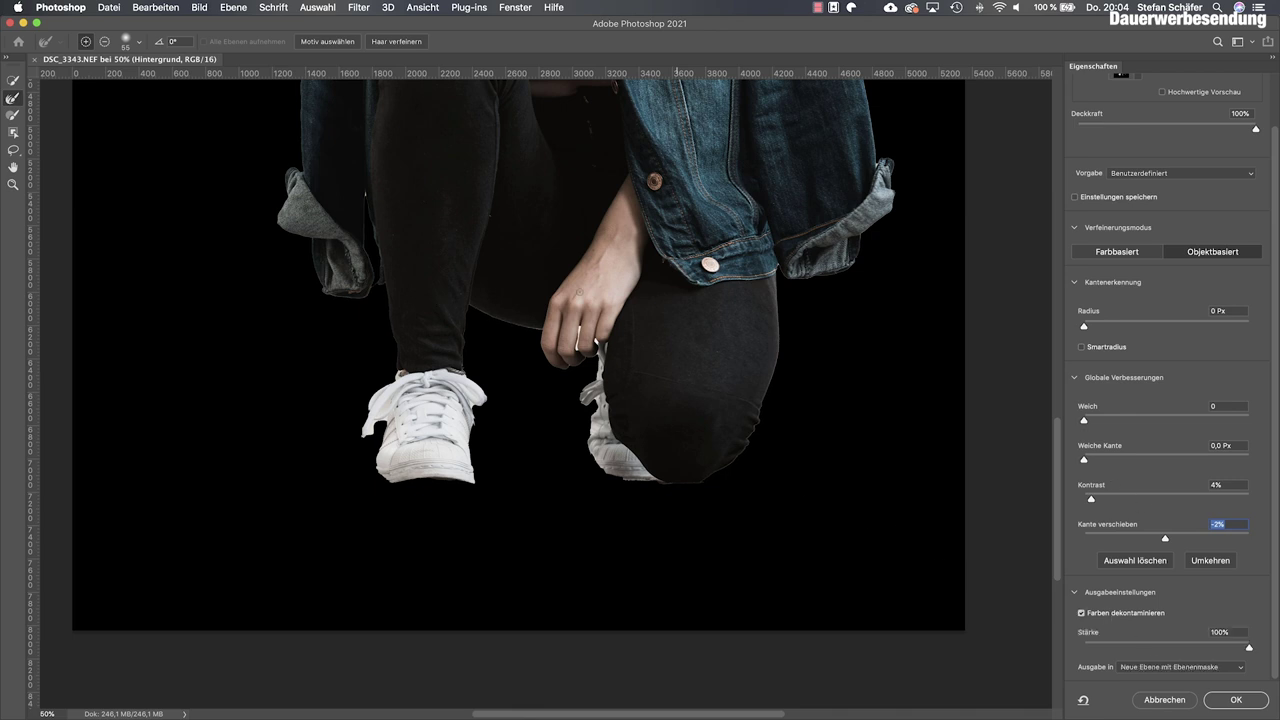
{"action": "scroll", "coordinate": [579, 292], "scroll_direction": "up", "scroll_amount": 10}
{"action": "scroll", "coordinate": [579, 291], "scroll_direction": "up", "scroll_amount": 5}
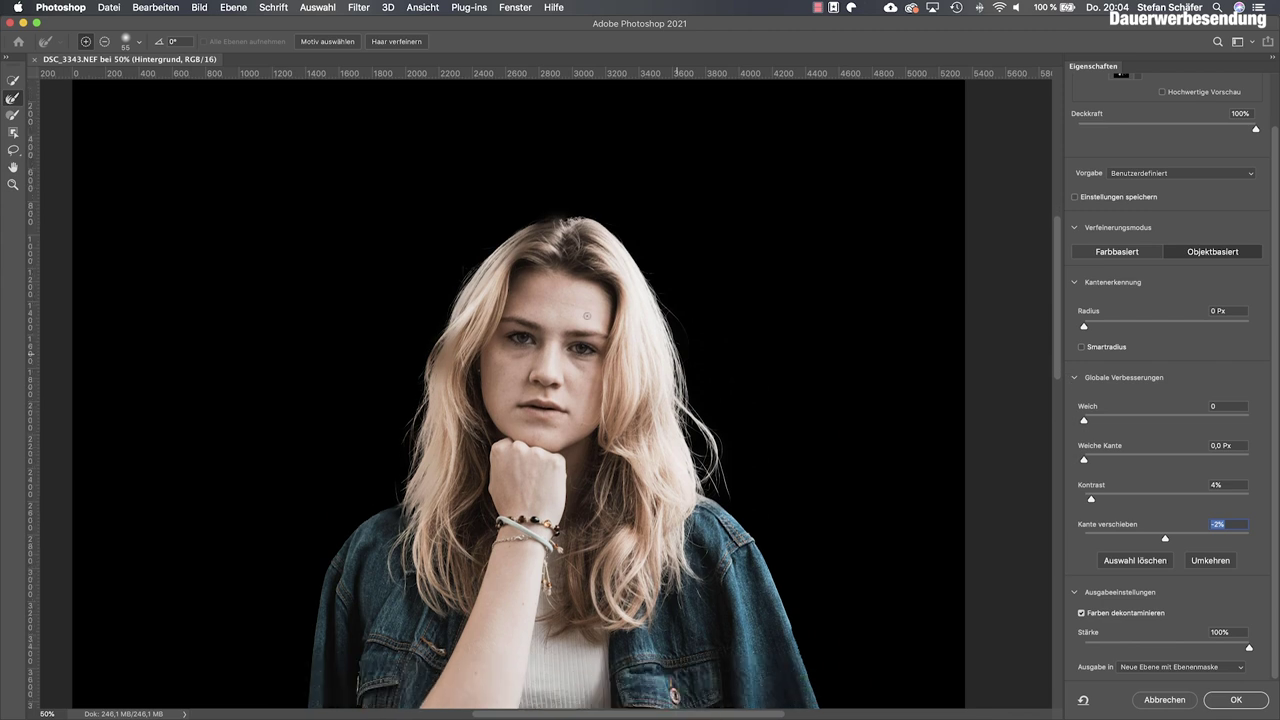
- Output the selection to New Layer with Layer Mask and confirm with OK
{"action": "left_click", "coordinate": [1163, 668]}
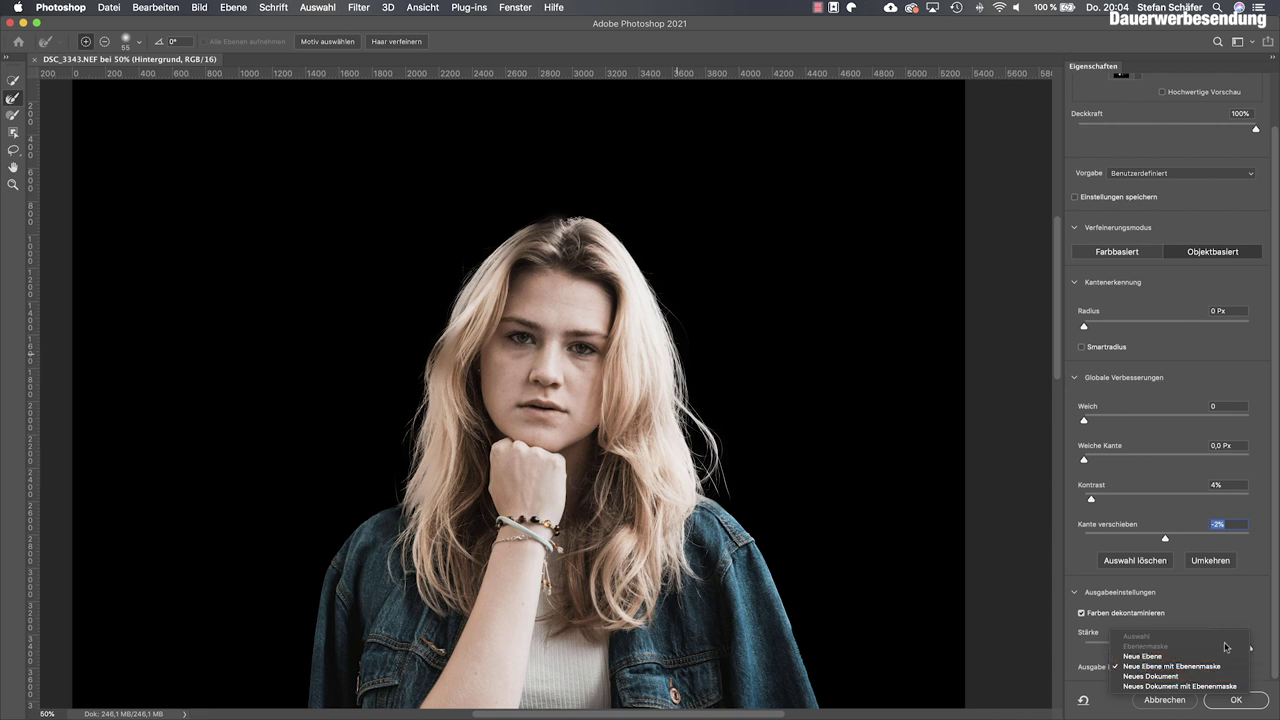
{"action": "left_click", "coordinate": [1211, 667]}
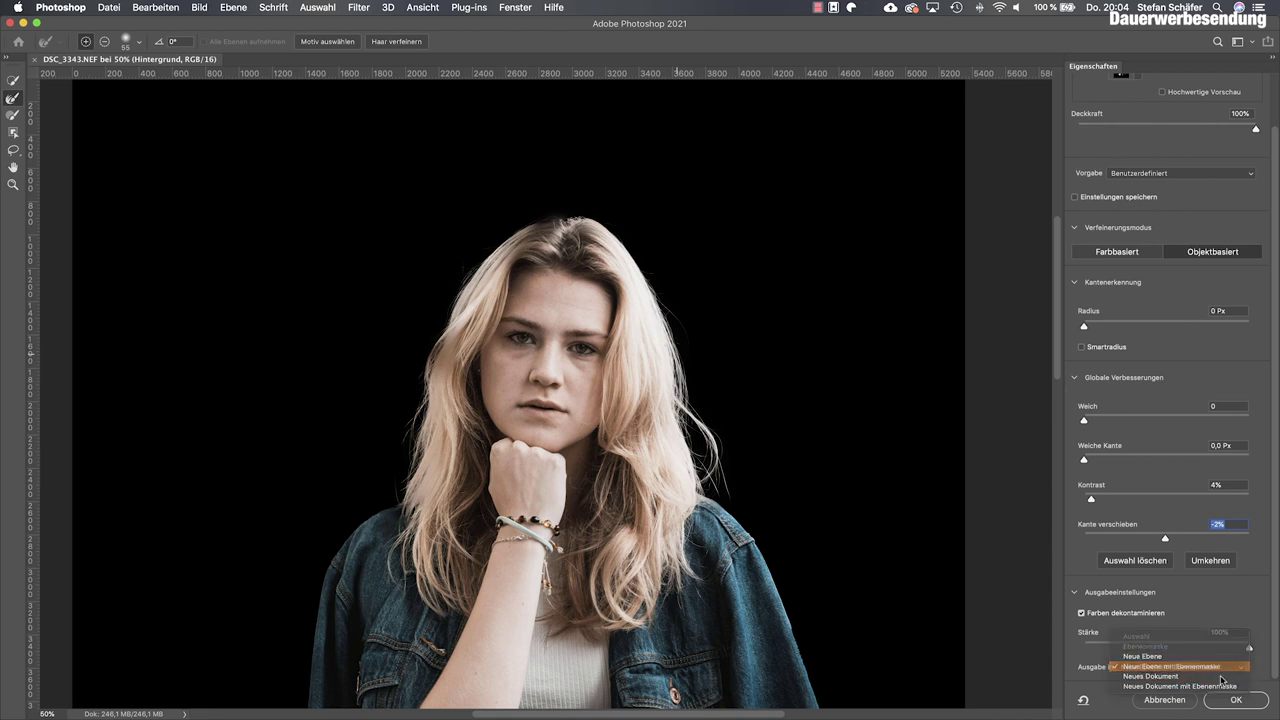
{"action": "left_click", "coordinate": [1236, 700]}
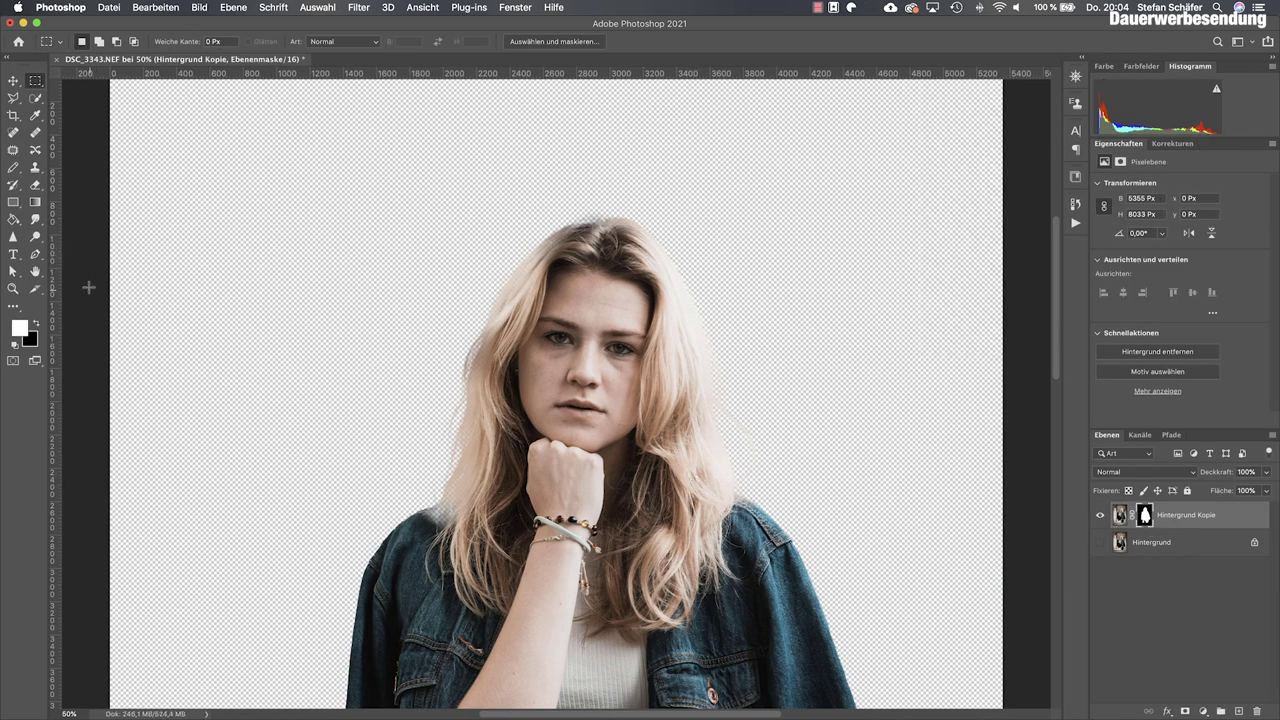
- Zoom out to view the whole cut-out woman on the Hintergrund Kopie layer
{"action": "left_click", "coordinate": [13, 288]}
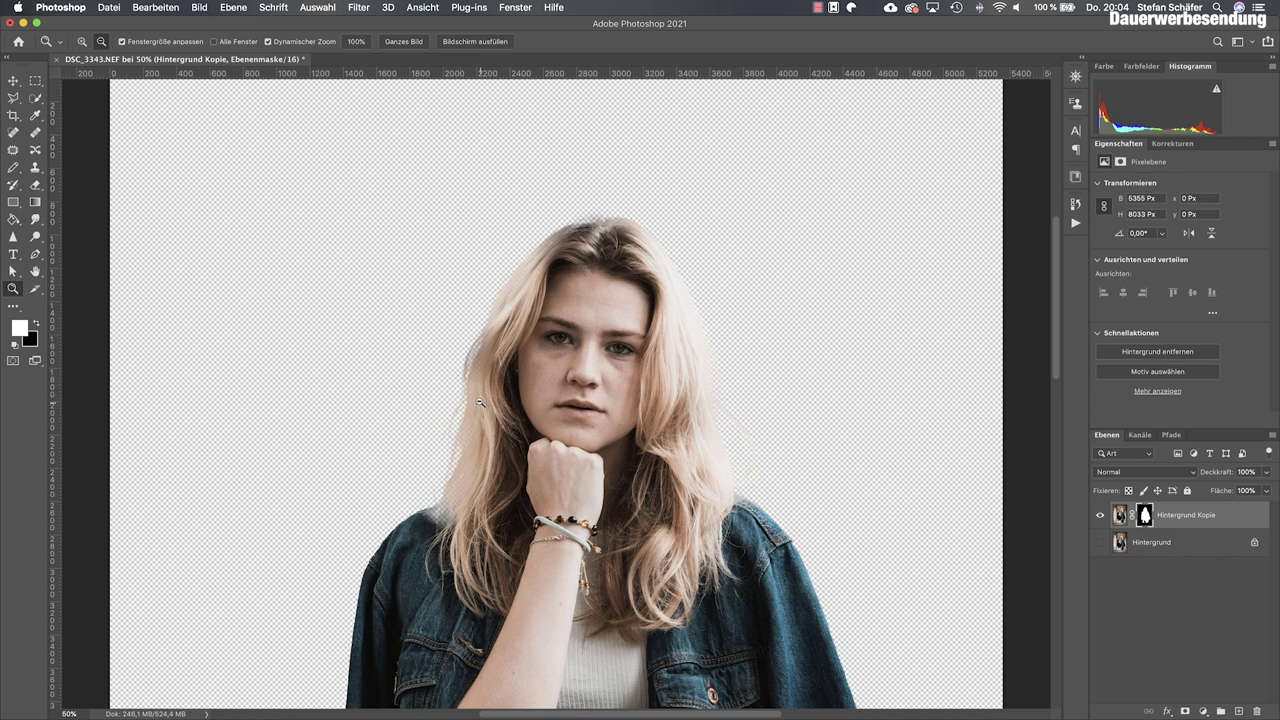
{"action": "left_click", "coordinate": [543, 431], "text": "alt"}
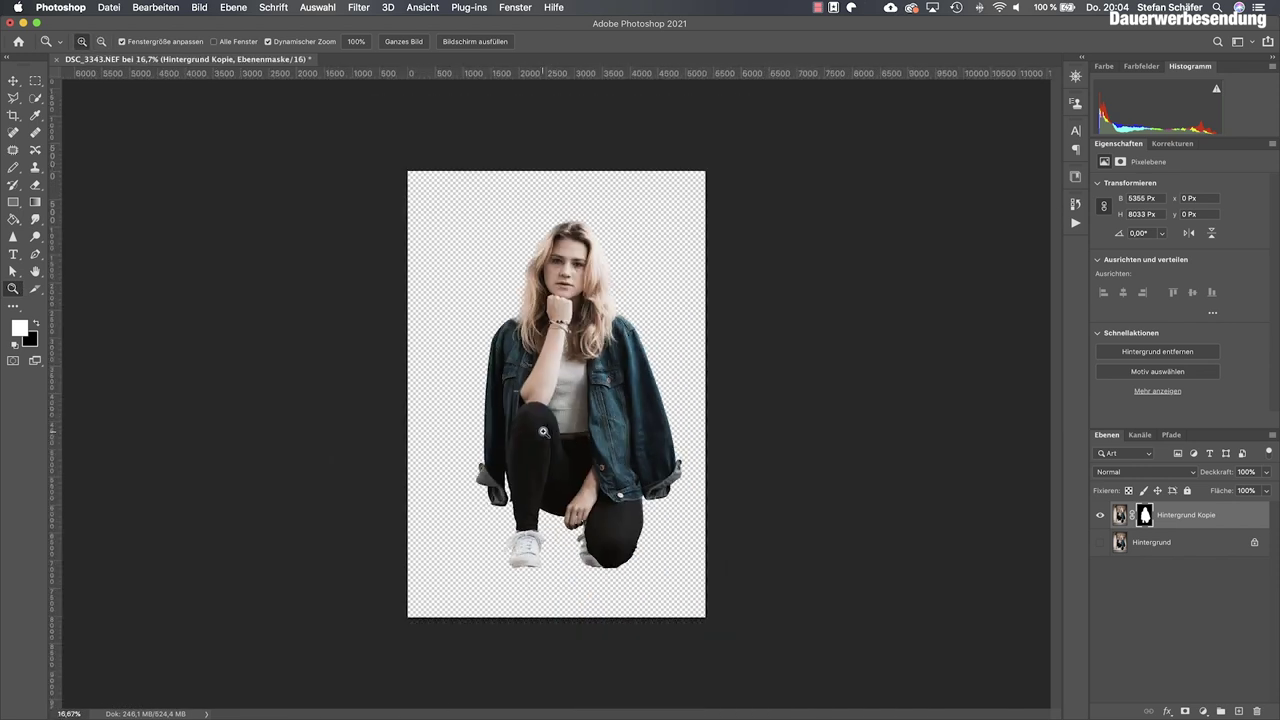